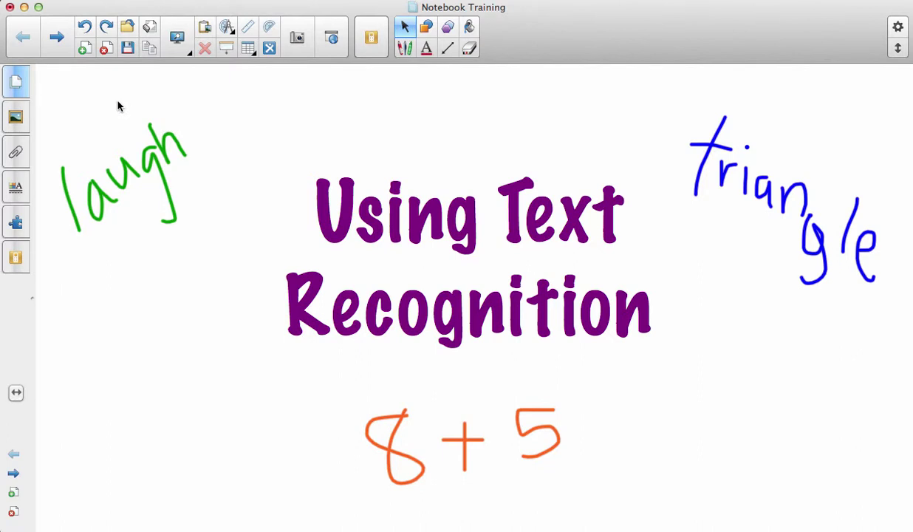
- Go to the next page and handwrite "oval" in black pen below the red ellipse
left_click(58, 36)
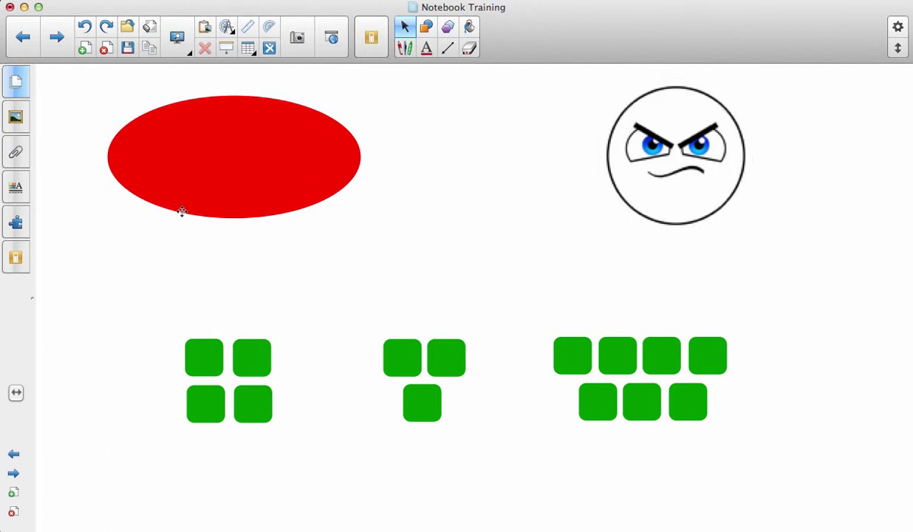
left_click(404, 47)
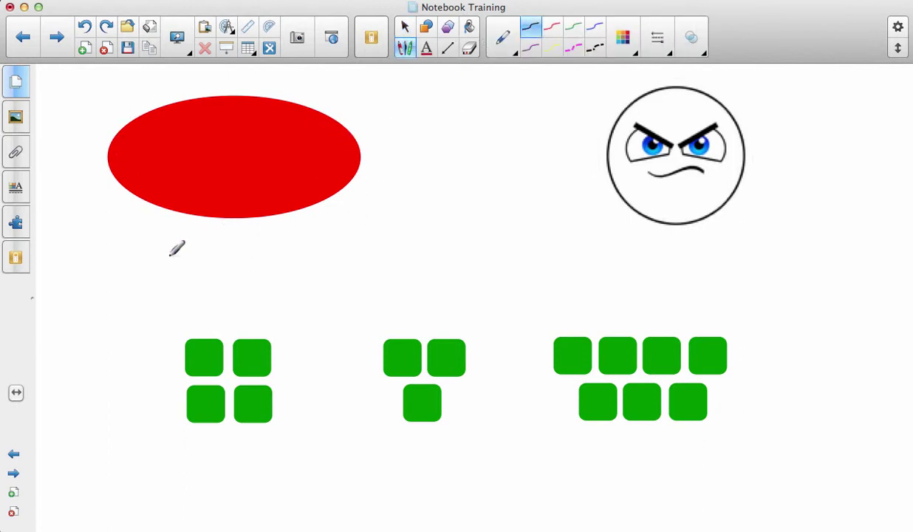
mouse_move(174, 237)
left_mouse_down()
mouse_move(149, 253)
mouse_move(178, 240)
mouse_move(200, 260)
mouse_move(217, 231)
left_mouse_up()
mouse_move(270, 238)
left_mouse_down()
mouse_move(260, 252)
mouse_move(276, 271)
left_mouse_up()
left_click_drag(291, 228, 294, 275)
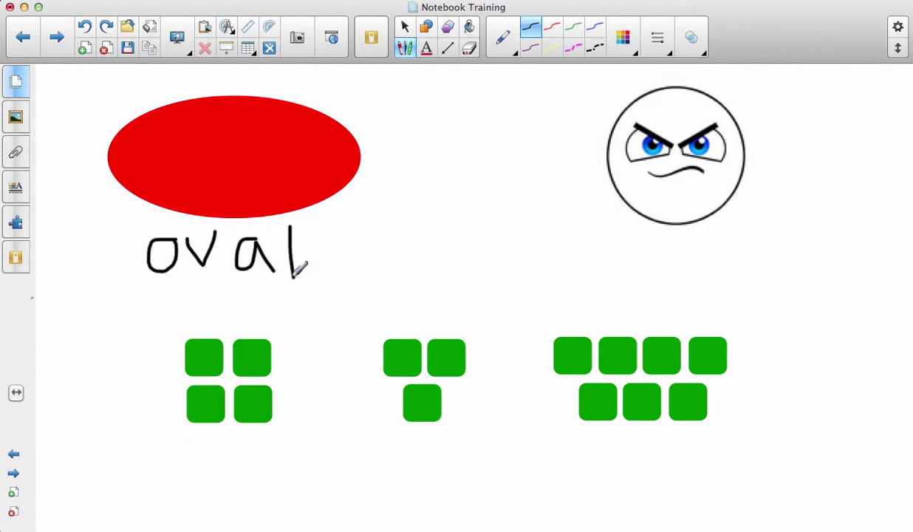
- Convert the handwritten "oval" to typed text and move it to the middle of the red ellipse
left_click(405, 28)
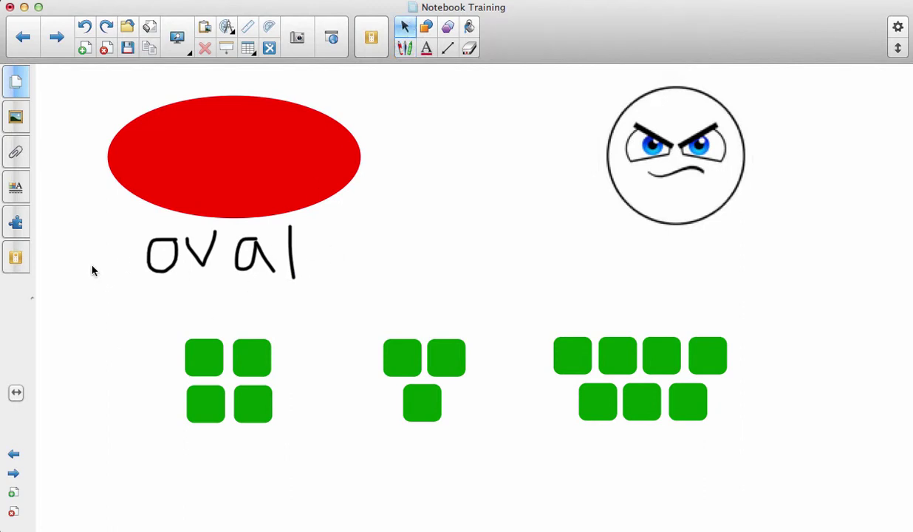
left_click(254, 256)
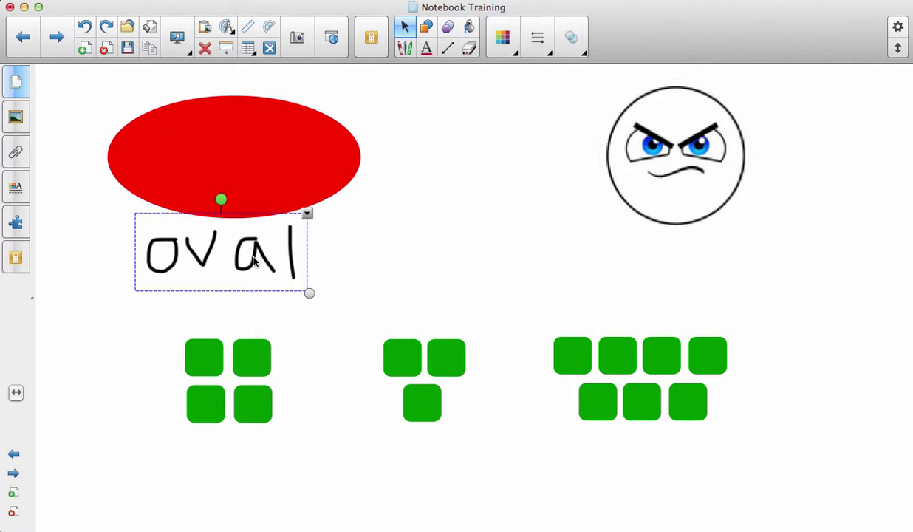
left_click(307, 215)
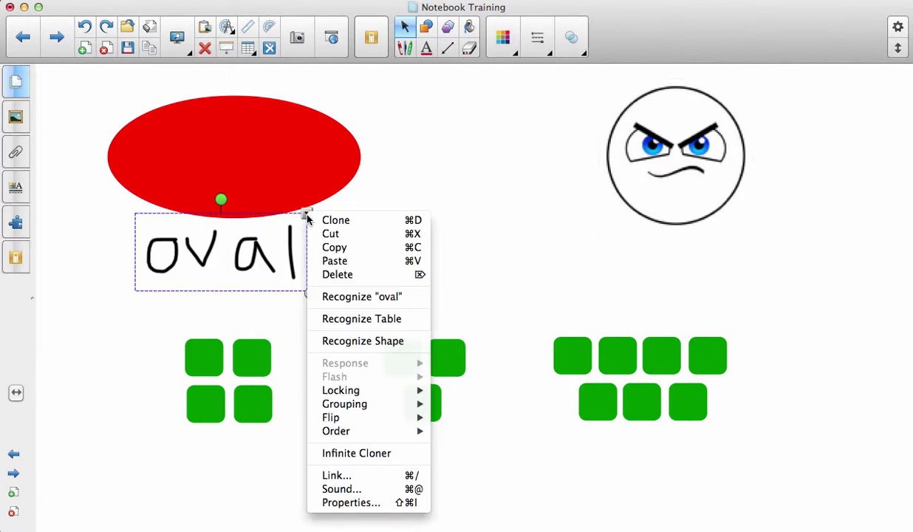
left_click(400, 299)
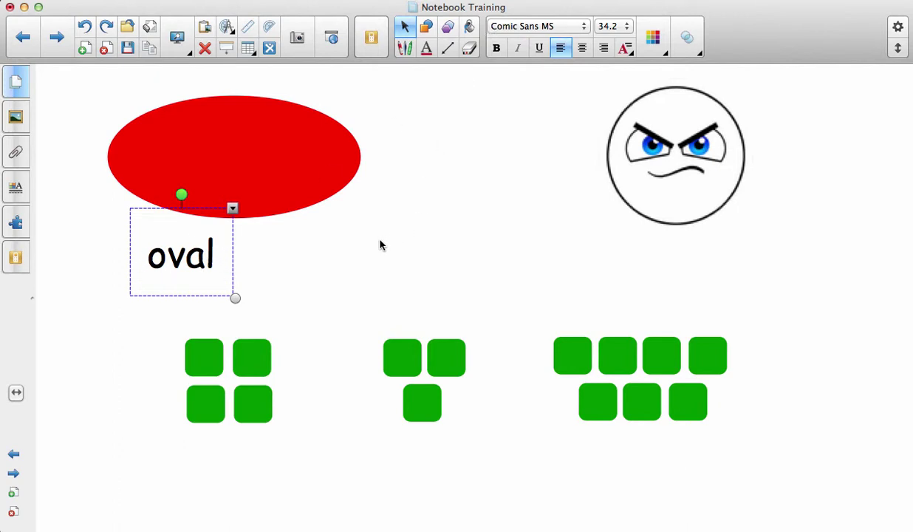
left_click(268, 269)
left_click_drag(202, 253, 254, 152)
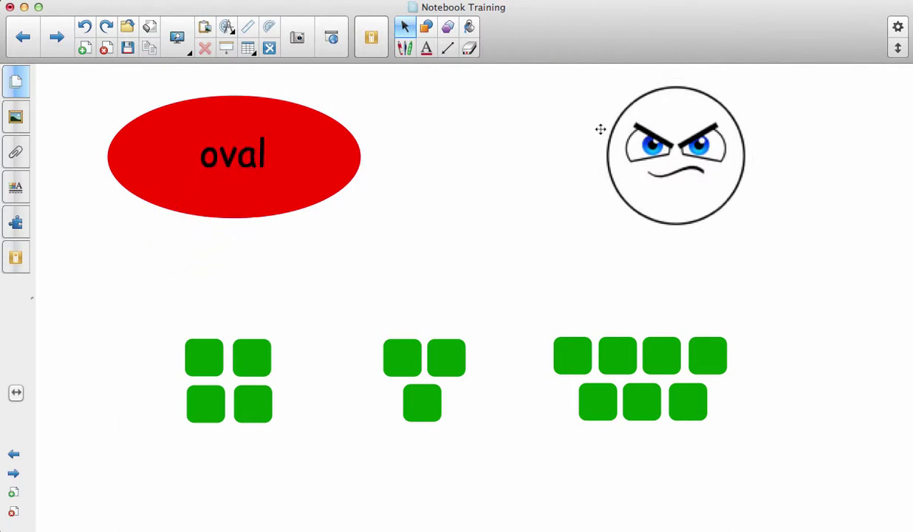
- Handwrite "angry" in green pen just below the angry face
left_click(405, 50)
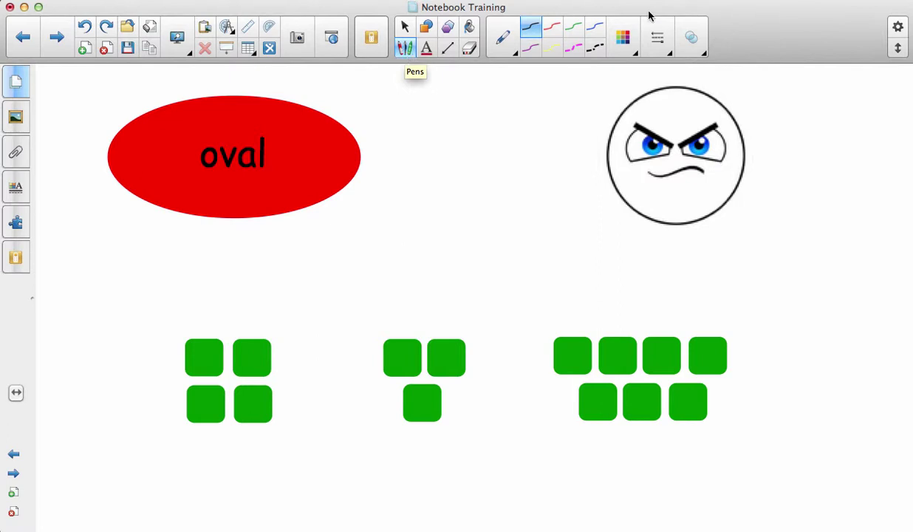
left_click(570, 28)
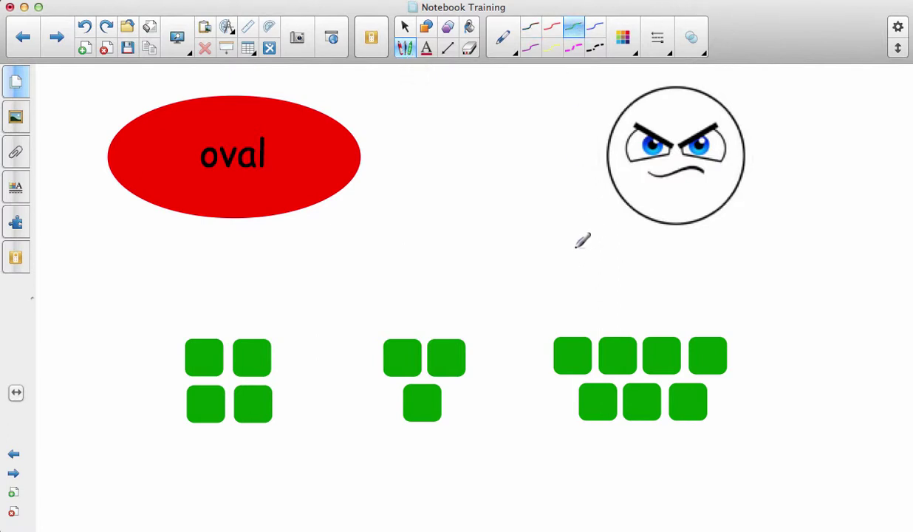
mouse_move(598, 235)
left_mouse_down()
mouse_move(606, 258)
mouse_move(636, 260)
mouse_move(679, 244)
mouse_move(662, 308)
left_mouse_up()
mouse_move(689, 238)
left_mouse_down()
mouse_move(705, 235)
mouse_move(732, 254)
mouse_move(743, 308)
left_mouse_up()
- Convert the handwritten "angry" to typed text and position it beneath the face
left_click(405, 27)
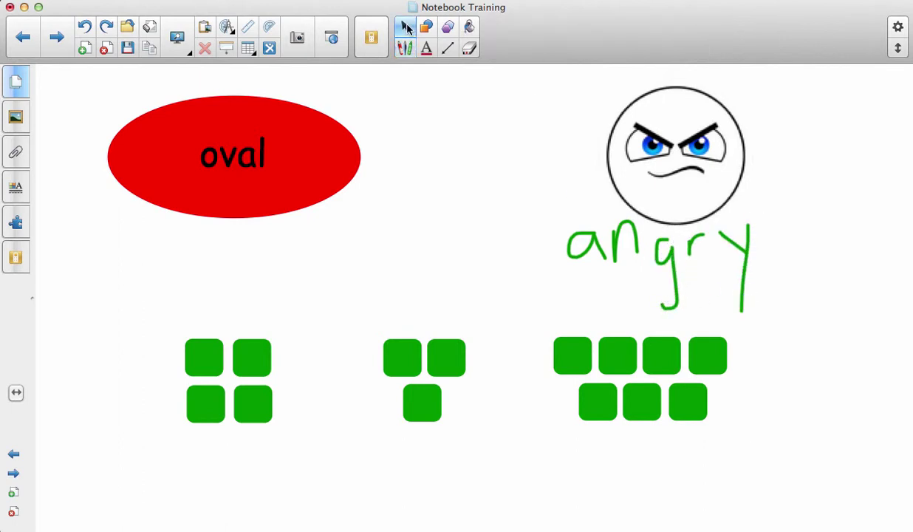
left_click(670, 258)
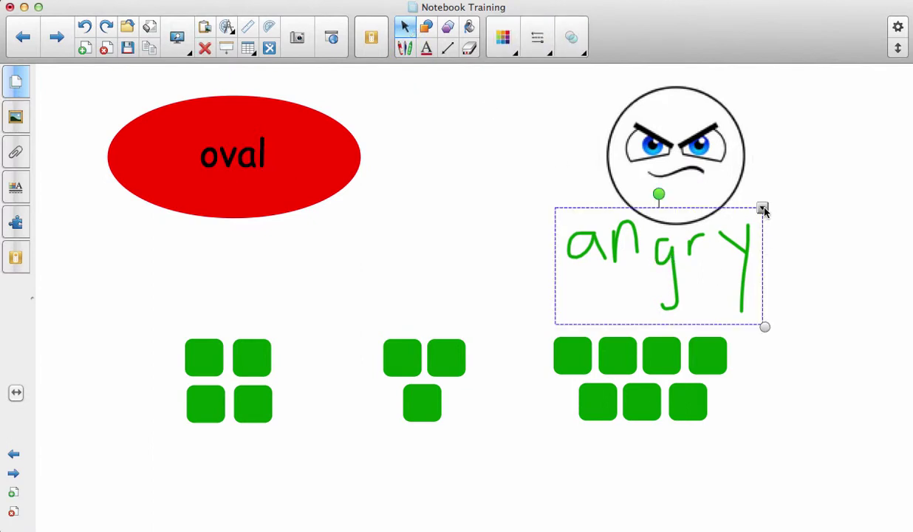
left_click(763, 210)
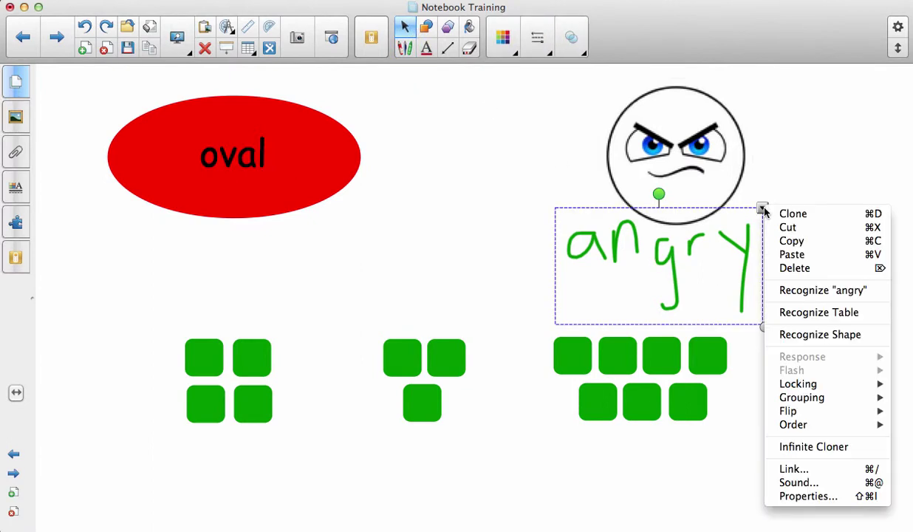
left_click(790, 292)
left_click_drag(649, 276, 686, 248)
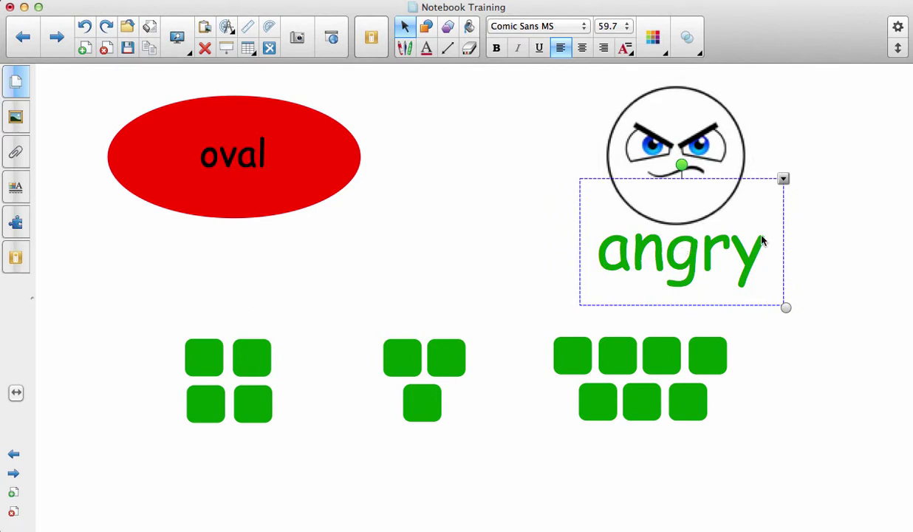
left_click(821, 238)
- Handwrite "mad" in red pen between the ellipse and the face, pausing between letters so each is a separate object
left_click(405, 48)
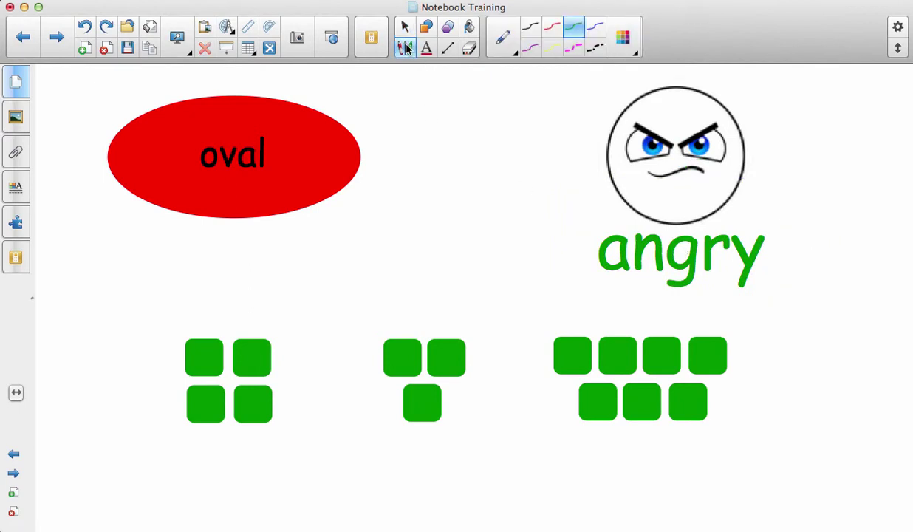
left_click(553, 27)
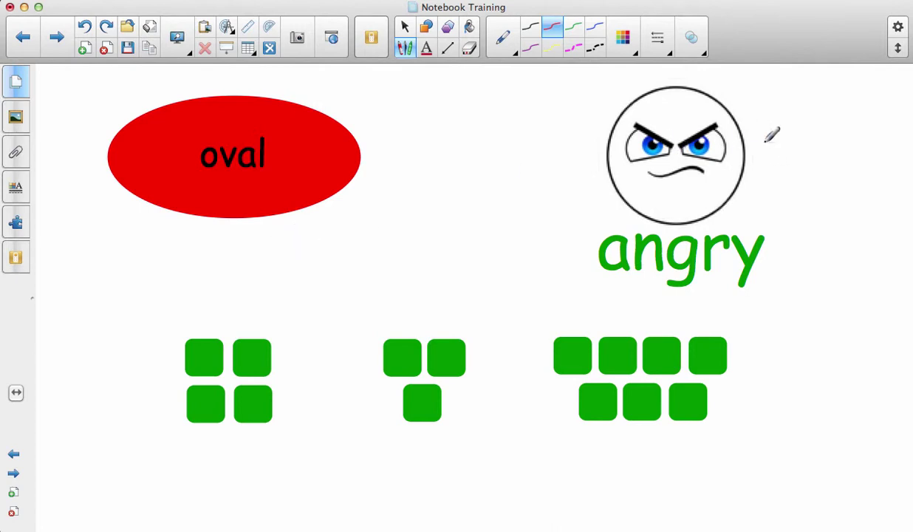
mouse_move(446, 103)
left_mouse_down()
mouse_move(448, 152)
mouse_move(466, 131)
mouse_move(486, 147)
left_mouse_up()
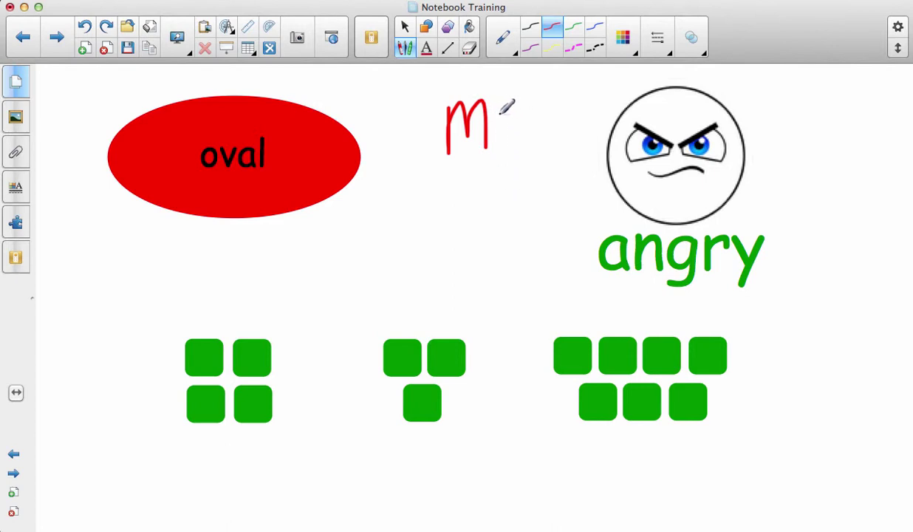
mouse_move(507, 117)
left_mouse_down()
mouse_move(533, 134)
mouse_move(526, 152)
left_mouse_up()
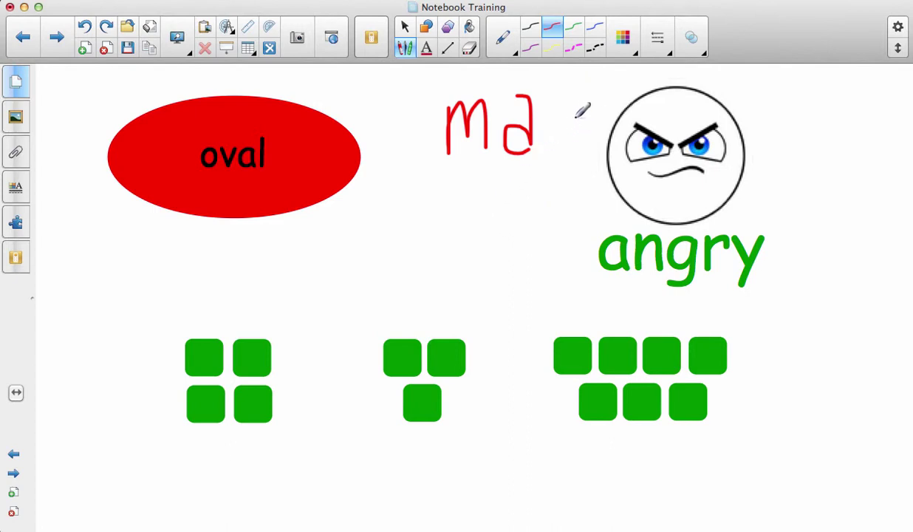
mouse_move(569, 112)
left_mouse_down()
mouse_move(576, 86)
mouse_move(584, 148)
left_mouse_up()
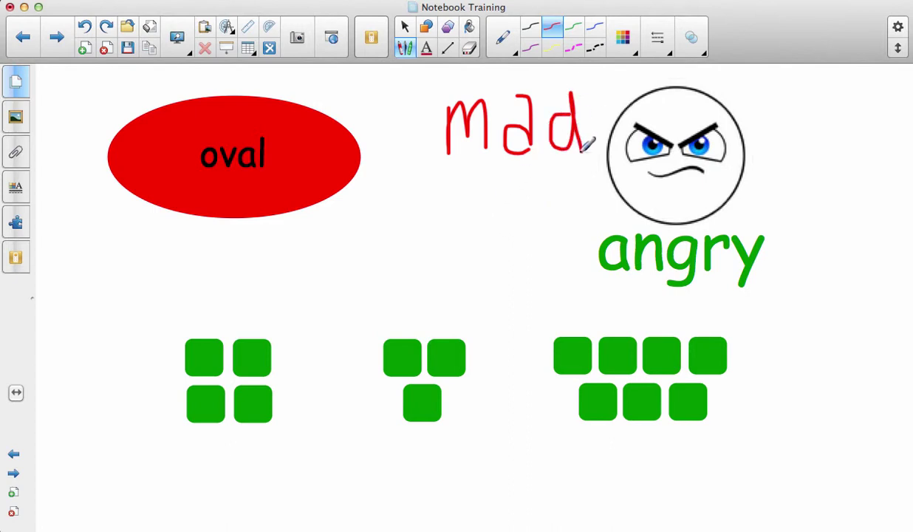
- Select the handwritten letters of "mad" one at a time to check whether they are separate objects
left_click(404, 27)
left_click(519, 137)
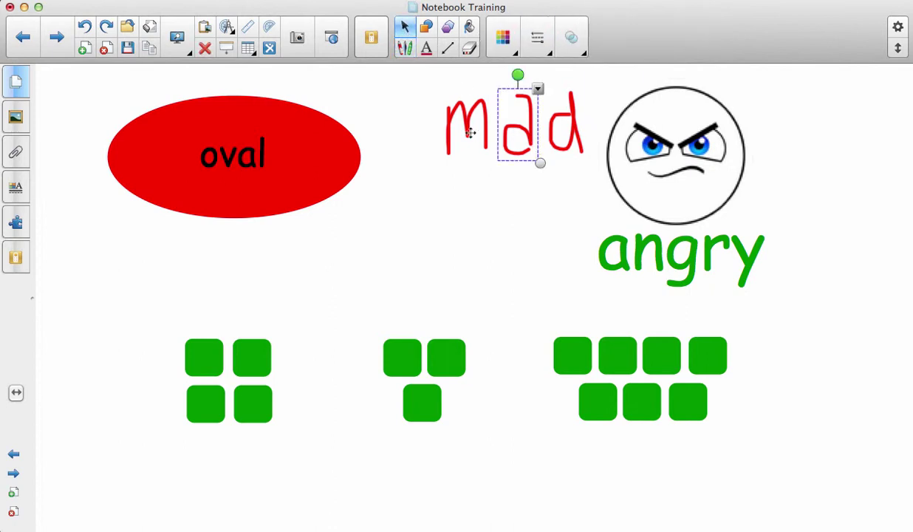
left_click(452, 127)
left_click(509, 137)
left_click(553, 128)
left_click(477, 128)
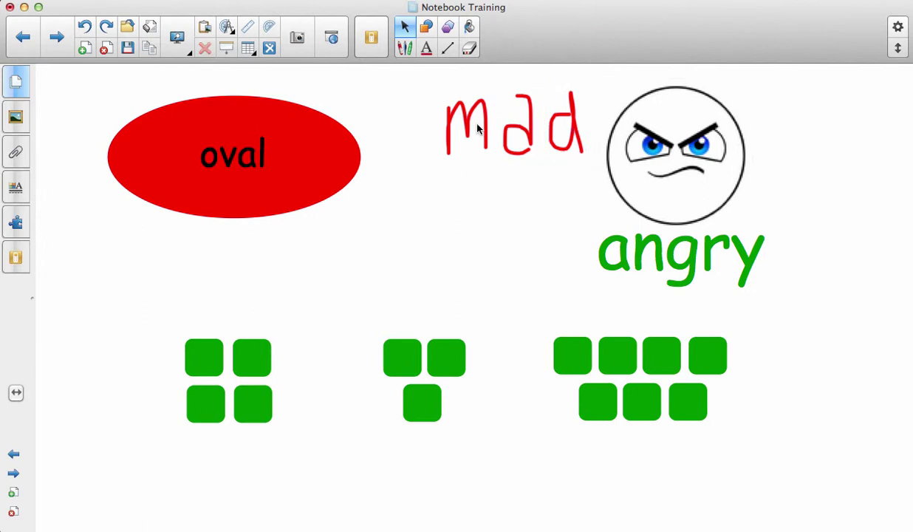
- Convert the three handwritten letters of "mad" to typed text individually, accepting the suggestions m, d and d
left_click(454, 122)
left_click(492, 96)
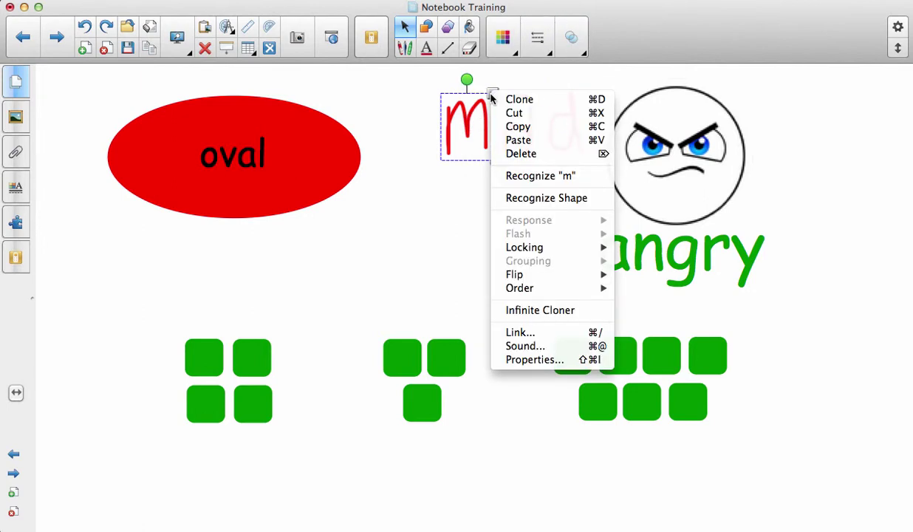
left_click(526, 176)
left_click(526, 140)
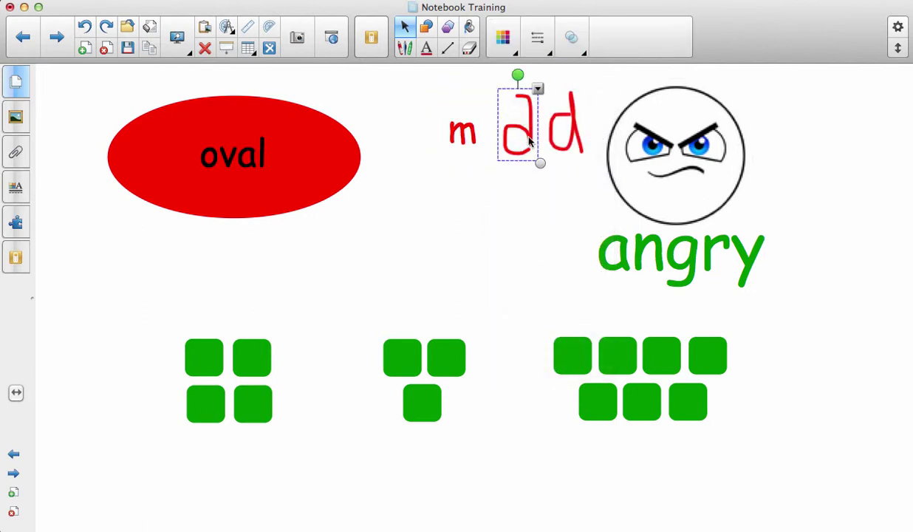
left_click(537, 88)
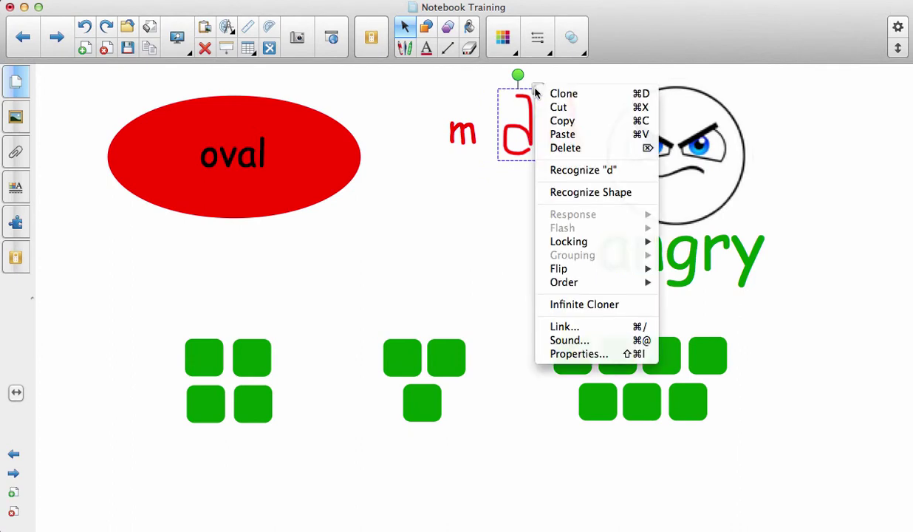
left_click(594, 172)
left_click(546, 133)
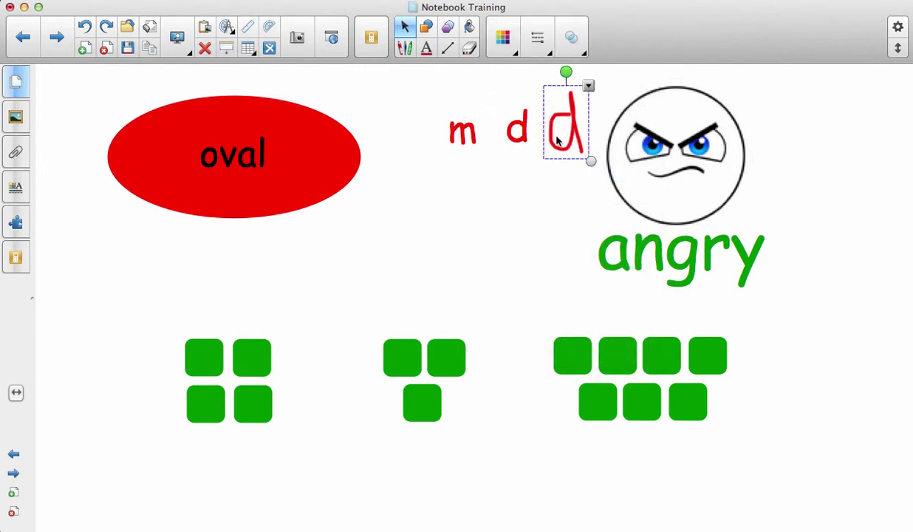
left_click(588, 86)
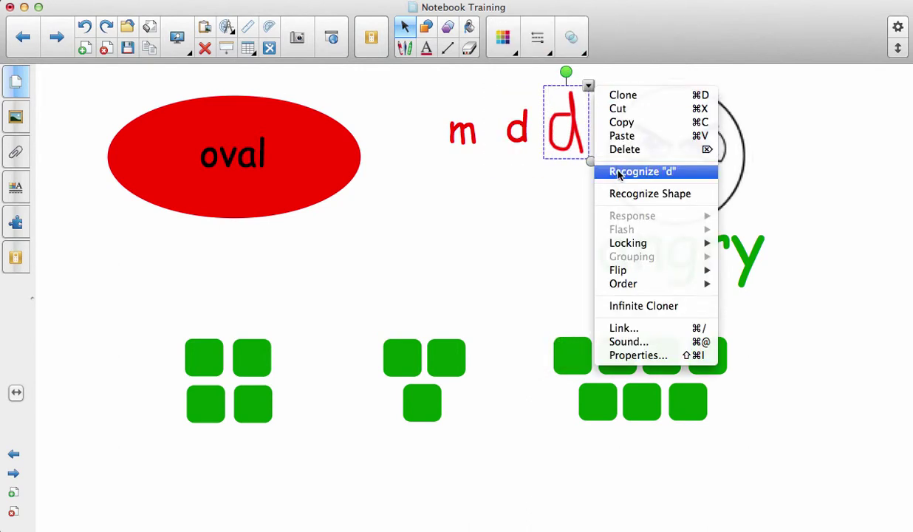
left_click(615, 171)
- Select the converted red letters in turn to check whether they are independent text objects
left_click(511, 132)
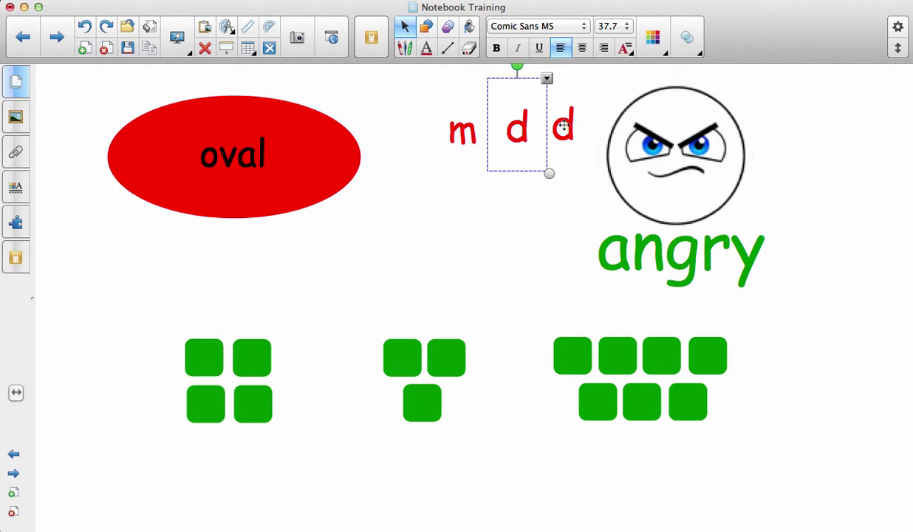
left_click(545, 122)
left_click(514, 133)
left_click(461, 137)
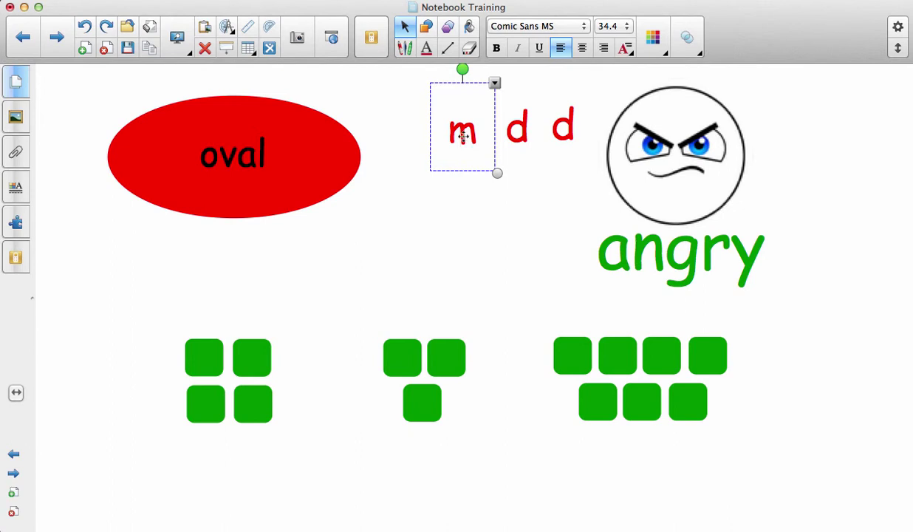
- Handwrite the equation 4 + 3 = 7 in blue pen below the groups of green squares
left_click(406, 50)
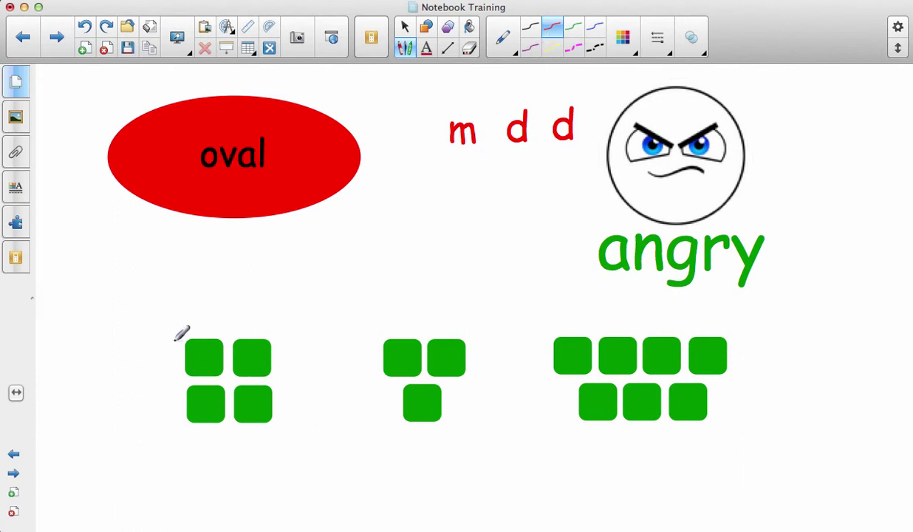
left_click(593, 33)
mouse_move(304, 456)
left_mouse_down()
mouse_move(305, 489)
mouse_move(336, 493)
left_mouse_up()
left_click_drag(334, 452, 334, 510)
mouse_move(372, 477)
left_mouse_down()
mouse_move(377, 506)
mouse_move(391, 485)
left_mouse_up()
mouse_move(412, 452)
left_mouse_down()
mouse_move(424, 467)
mouse_move(424, 488)
mouse_move(494, 468)
mouse_move(492, 486)
left_mouse_up()
mouse_move(532, 458)
left_mouse_down()
mouse_move(558, 455)
mouse_move(547, 510)
left_mouse_up()
- Convert the handwritten equation to the typed text 4+3=7 and move it to just below the middle group of squares
left_click(404, 27)
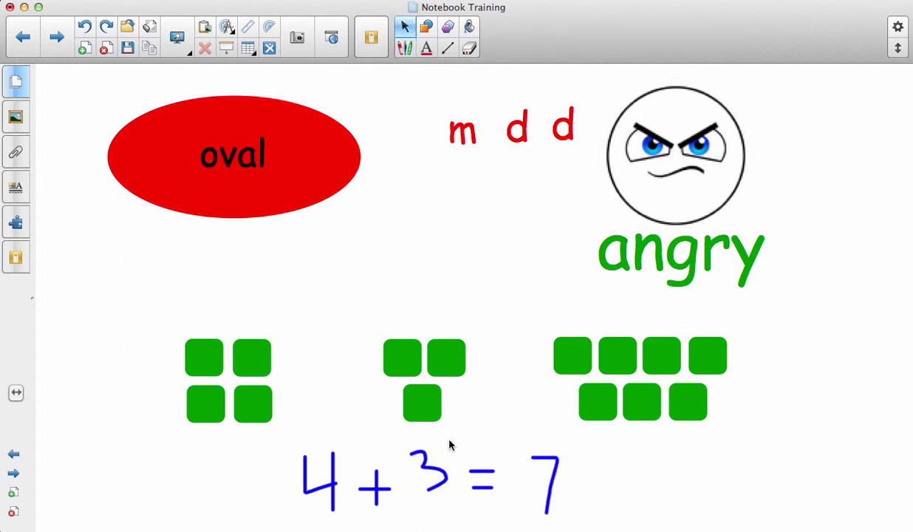
left_click(421, 501)
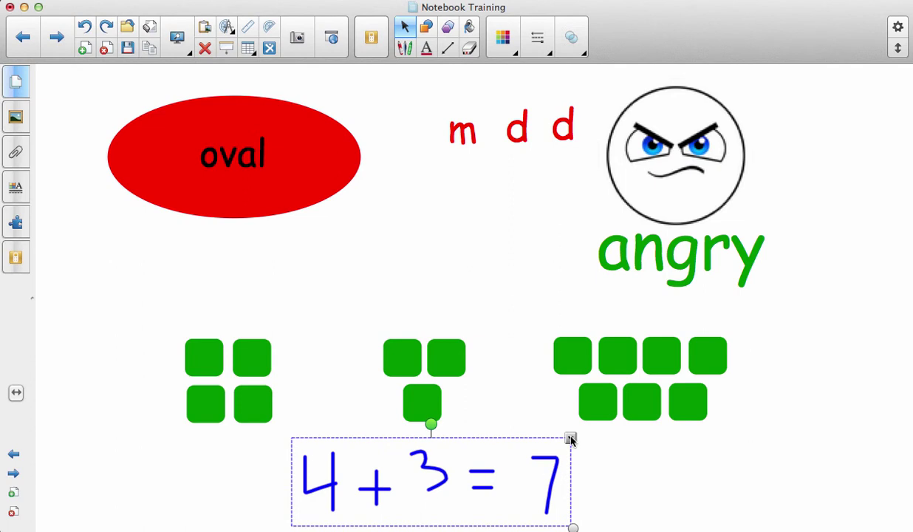
left_click(570, 440)
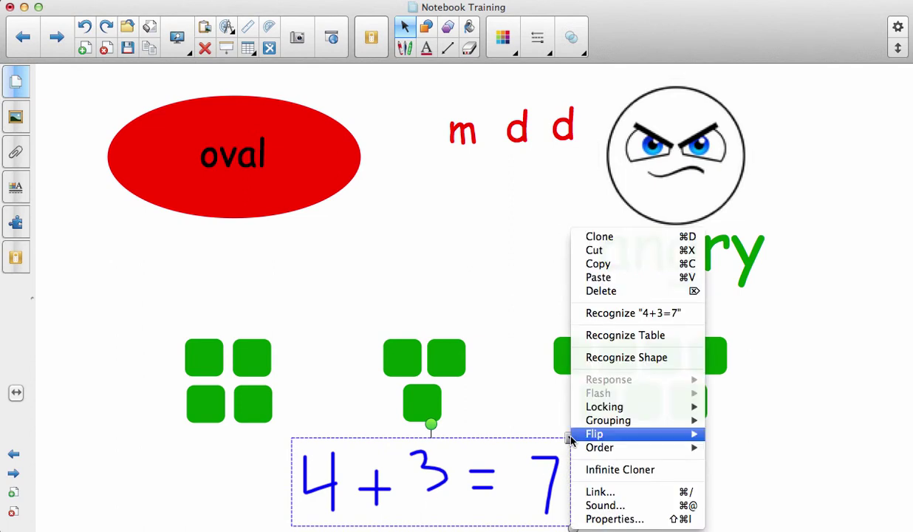
left_click(630, 314)
left_click(516, 475)
left_click_drag(388, 484, 467, 458)
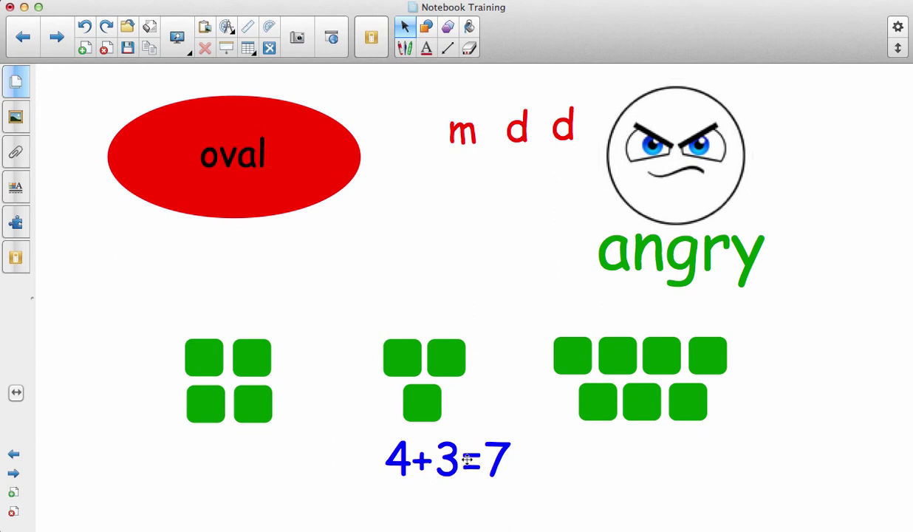